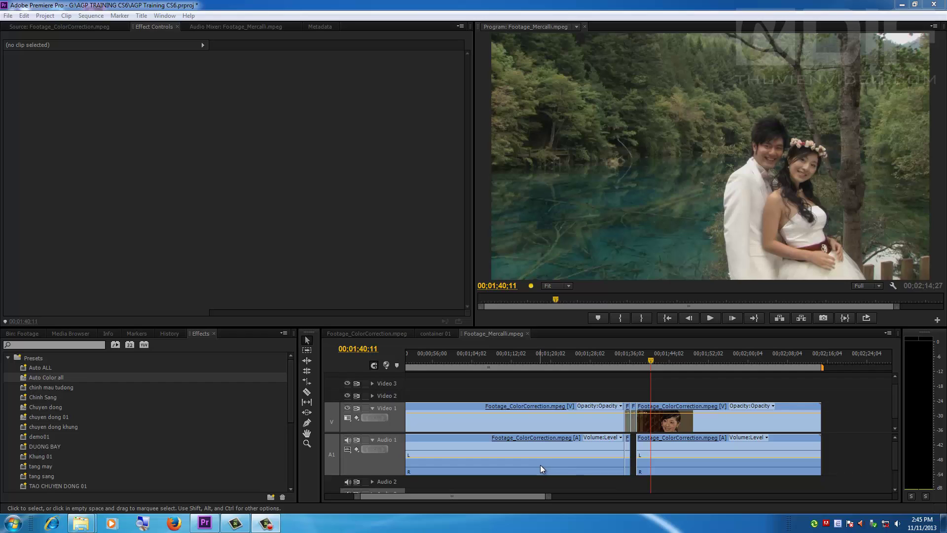
Filter the Effects list by 'fast' and select Fast Color Corrector.
left_click(48, 344)
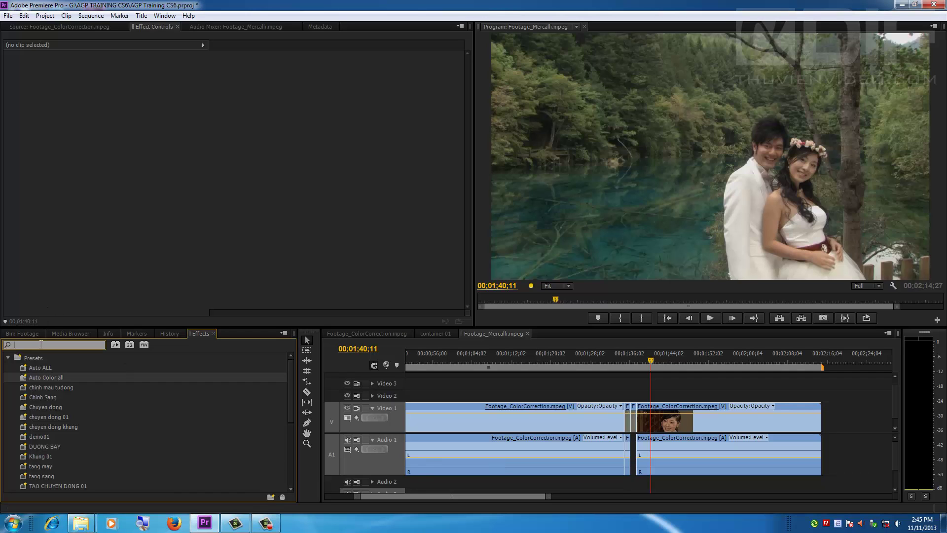
type("fast")
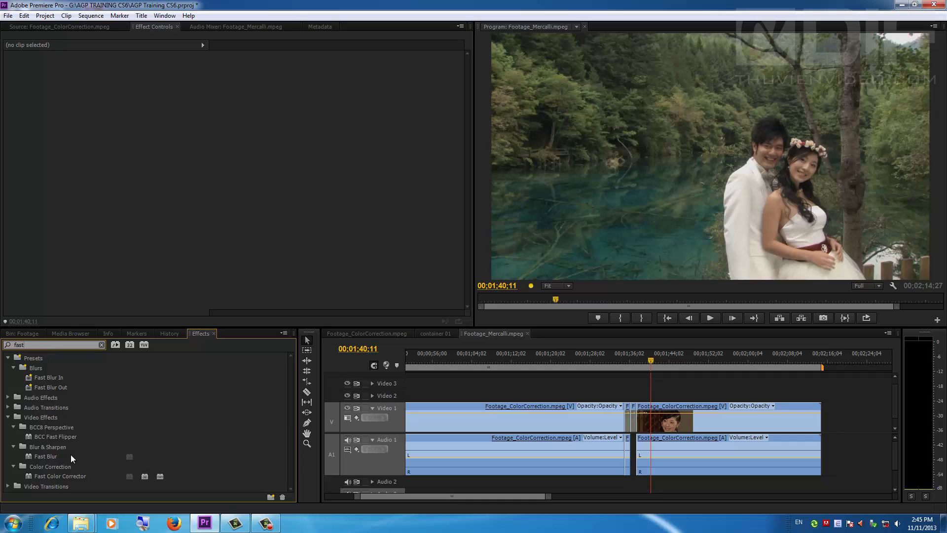
left_click(64, 476)
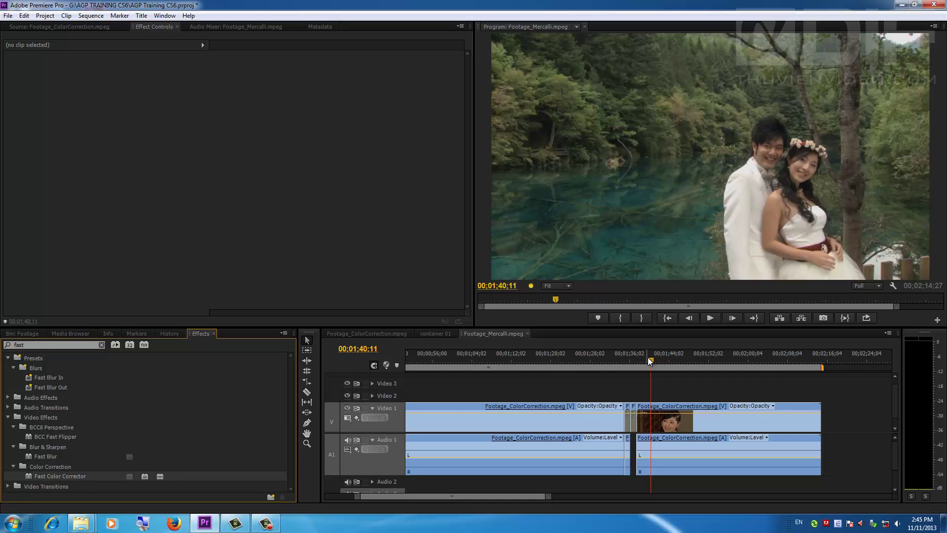
Scrub the playhead to around 00;01;33 and zoom the timeline in.
left_click_drag(649, 359, 615, 362)
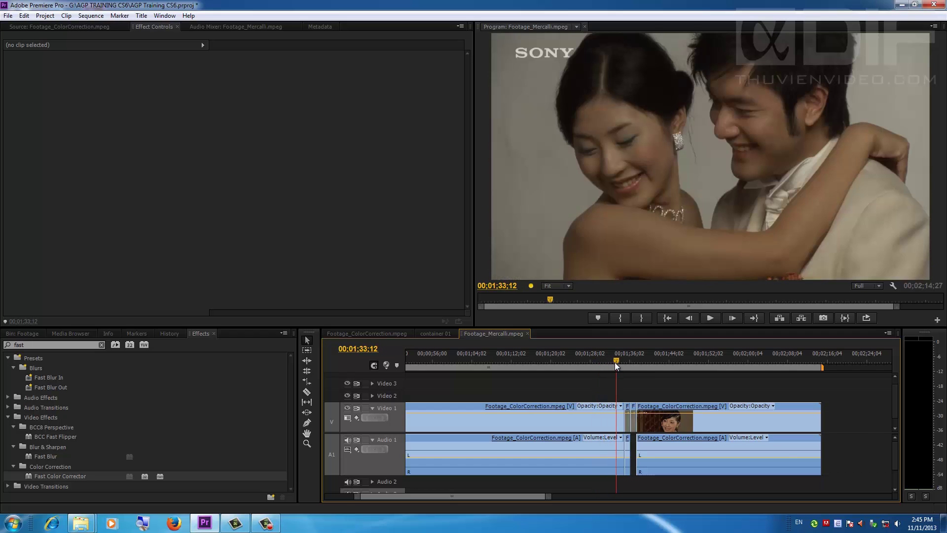
scroll(602, 379, "up", 3)
mouse_move(652, 366)
left_mouse_down()
mouse_move(706, 368)
mouse_move(612, 365)
left_mouse_up()
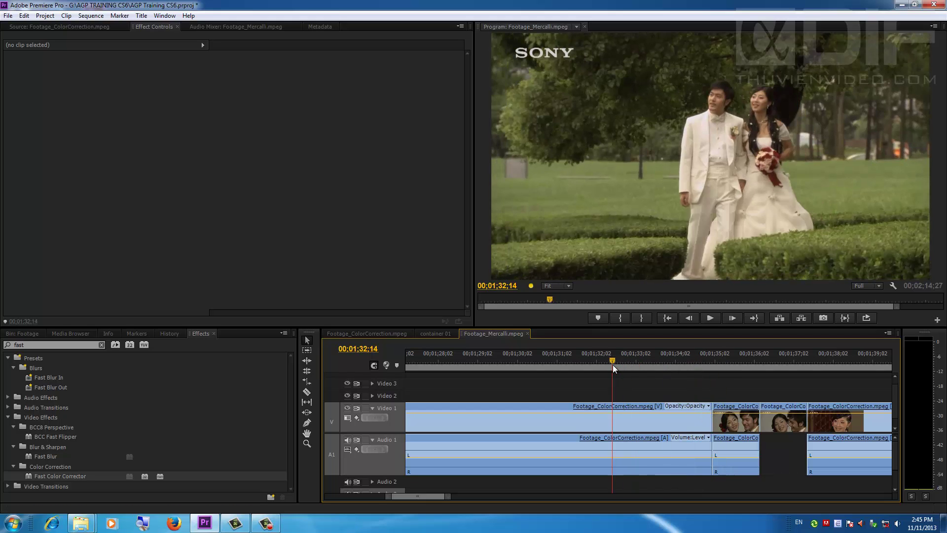
Cut the wedding clip with the Razor at 00;01;33;13 to separate the embrace shot.
left_click_drag(612, 365, 650, 366)
key("c")
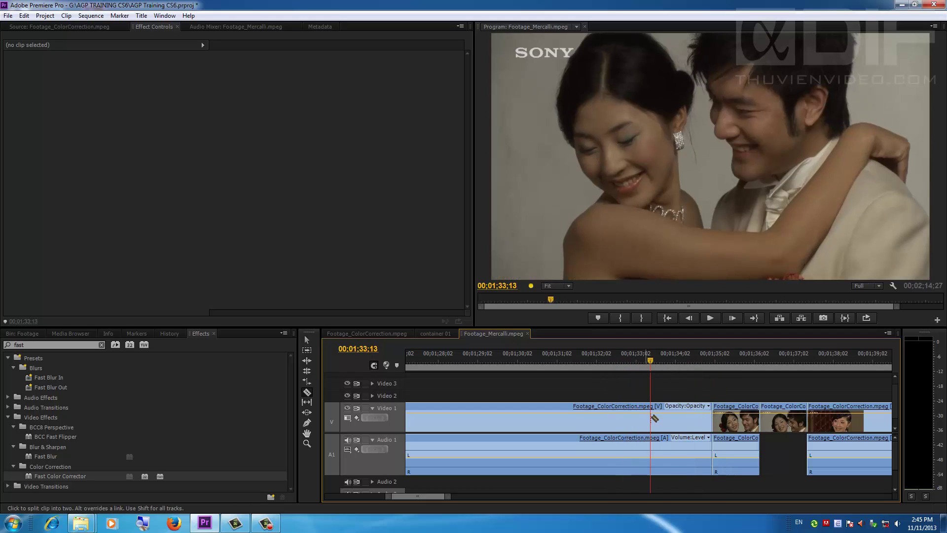
left_click(654, 418)
key("v")
left_click(652, 363)
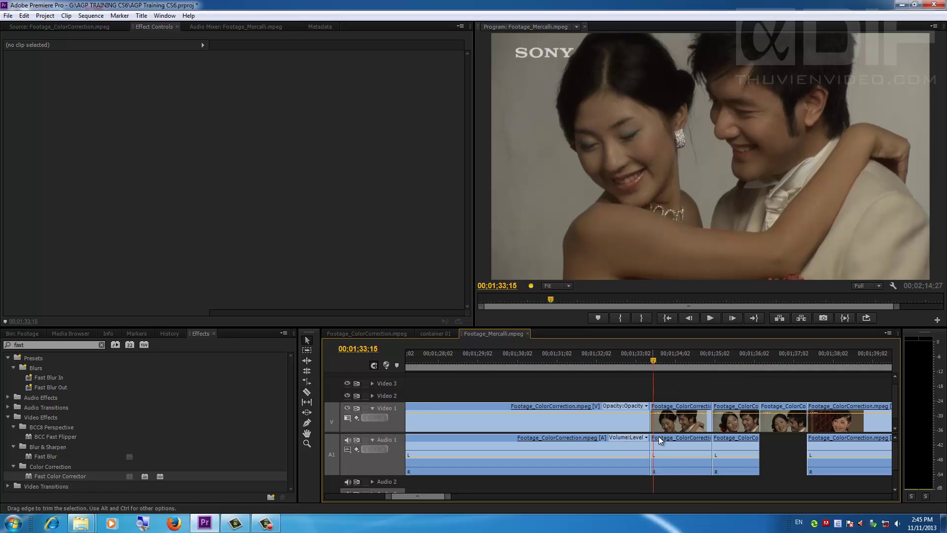
Select and delete the clips that follow the embrace shot.
key("End")
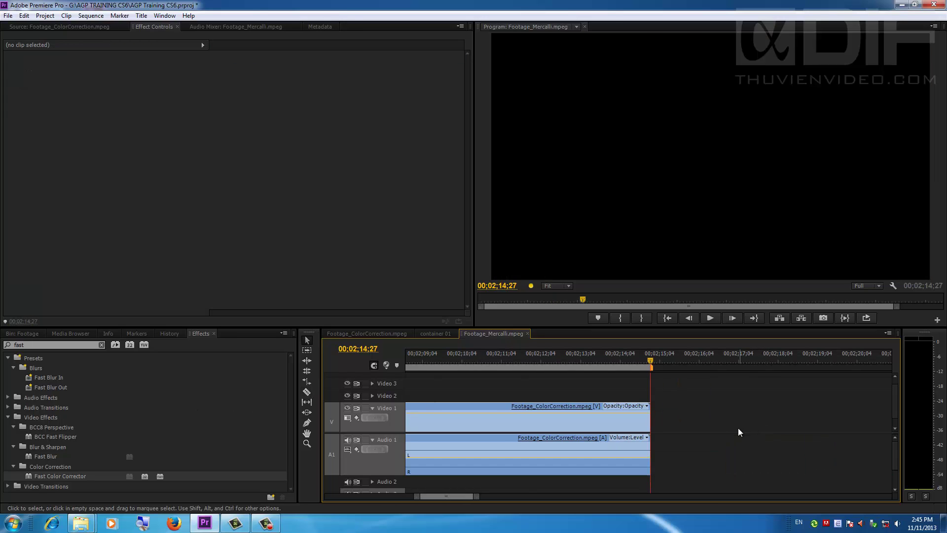
key("ctrl+z")
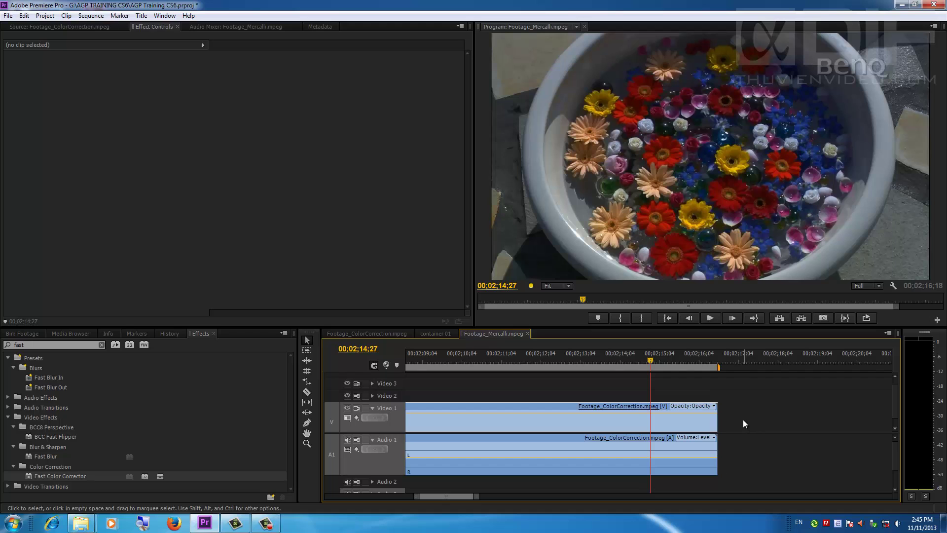
key("minus")
key("minus")
key("minus")
key("minus")
key("minus")
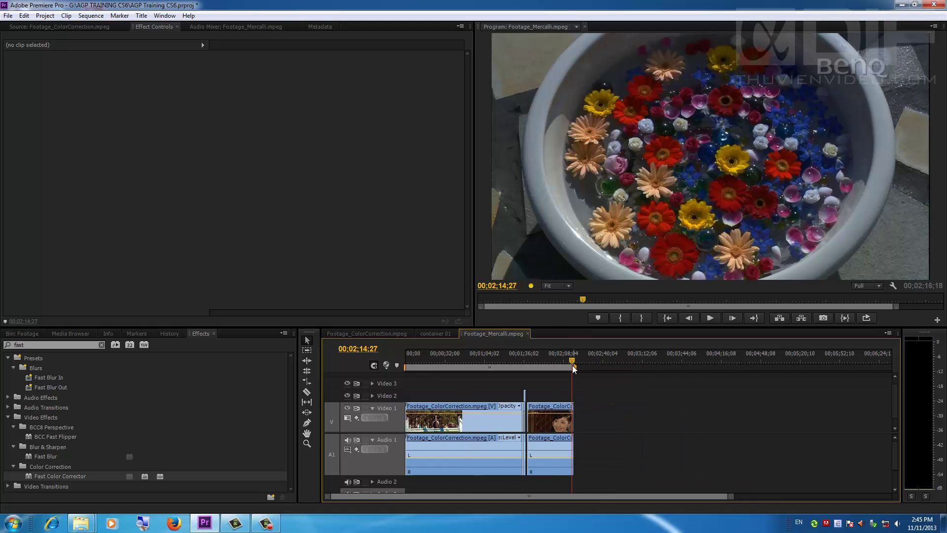
left_click_drag(572, 365, 522, 362)
key("equal")
key("equal")
key("equal")
key("equal")
key("equal")
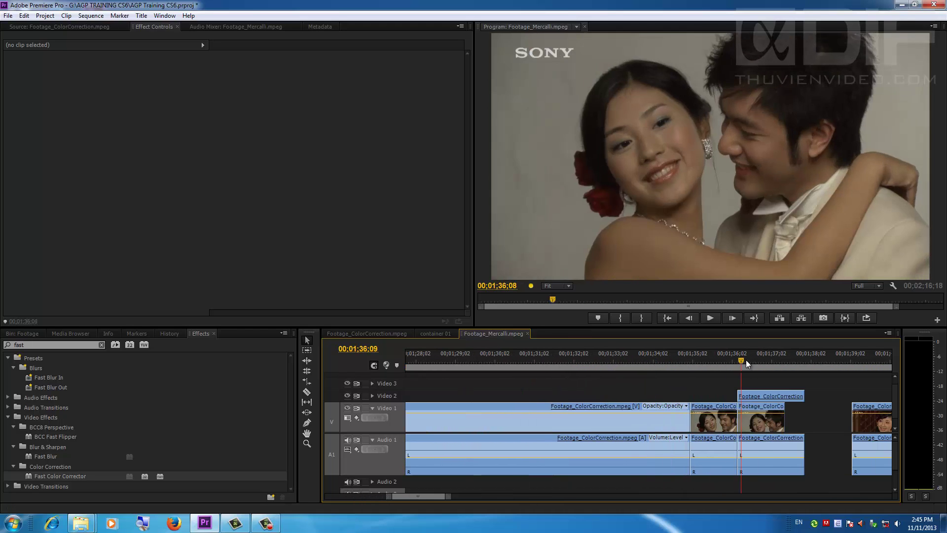
left_click(751, 361)
left_click(769, 396)
key("Delete")
Drag the embrace clip's out point later to lengthen it, placing the playhead back on it.
left_click(759, 419)
key("Delete")
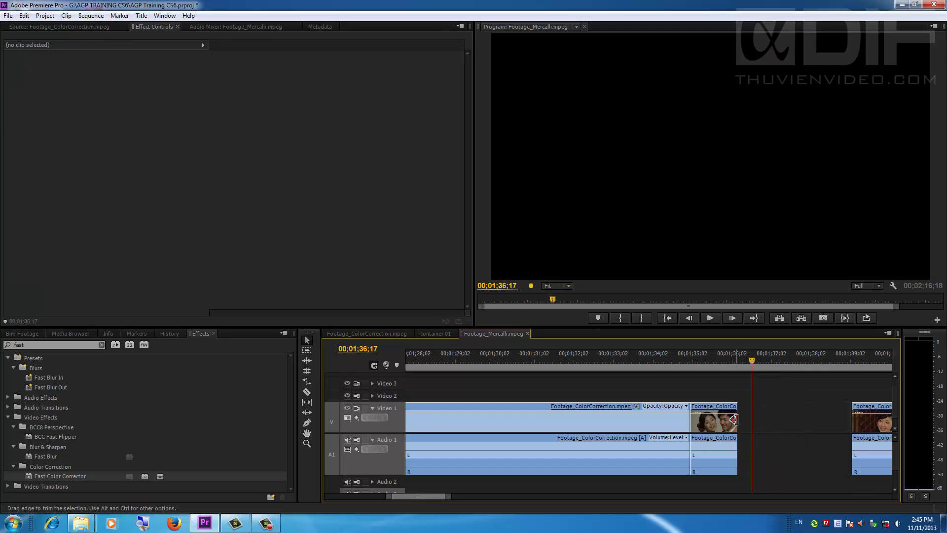
left_click_drag(734, 419, 843, 419)
left_click(711, 360)
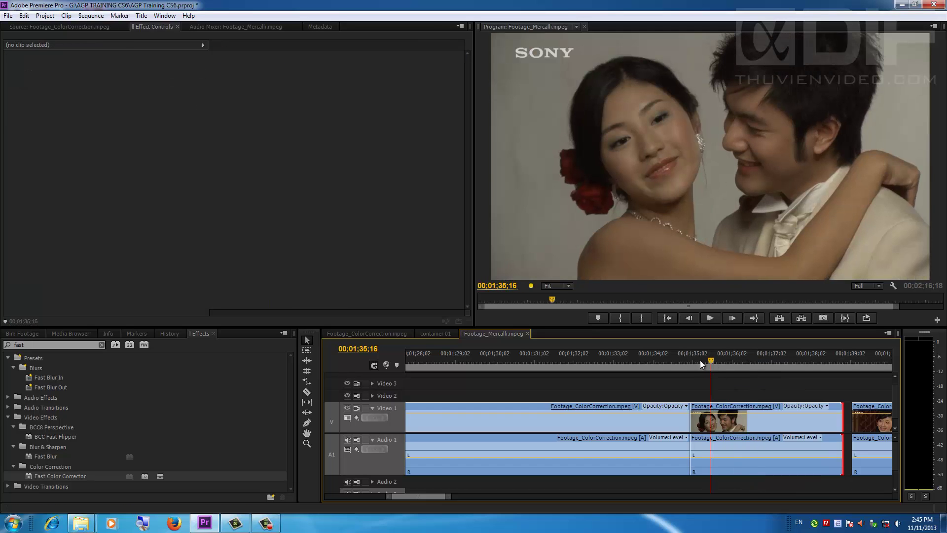
left_click_drag(49, 476, 70, 481)
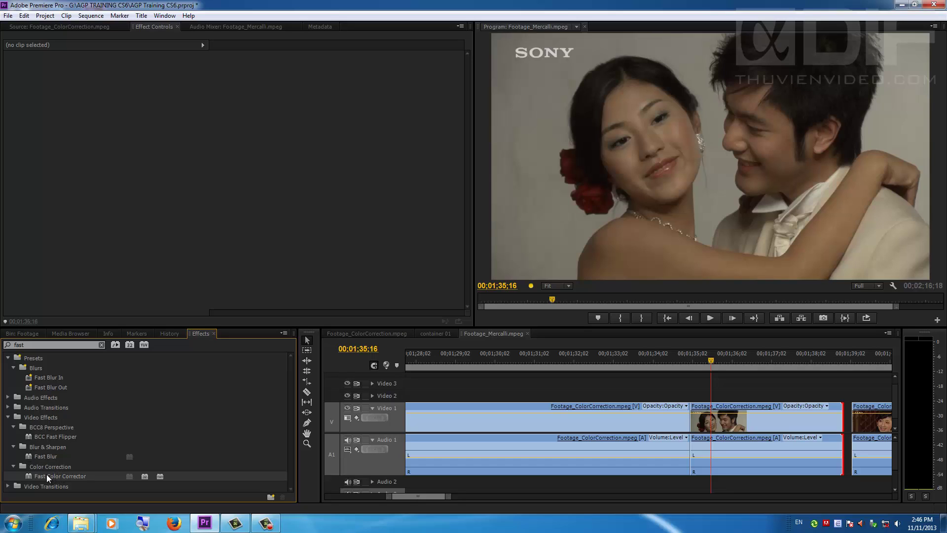
Drop Fast Color Corrector onto the second Video 1 clip and scroll Effect Controls to its Levels (0.0–255.0).
left_click_drag(46, 476, 707, 406)
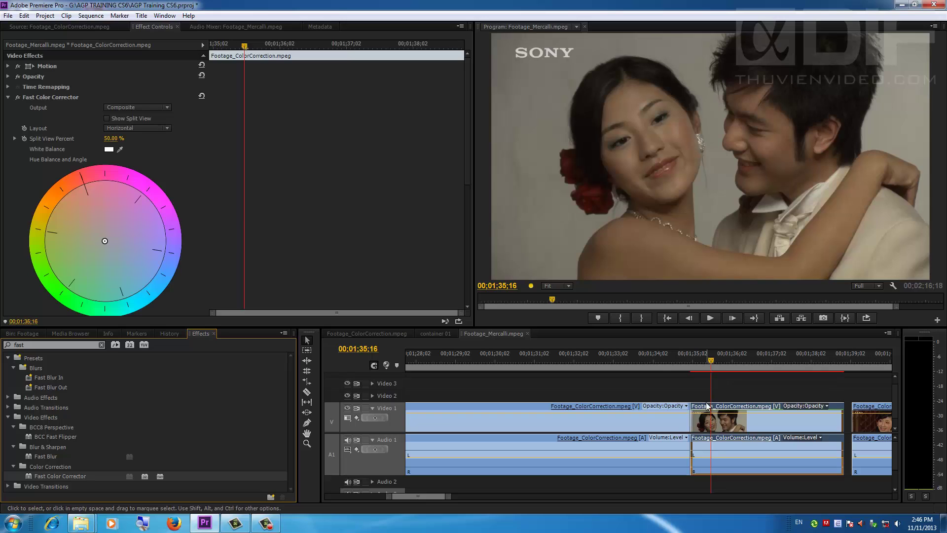
left_click(707, 364)
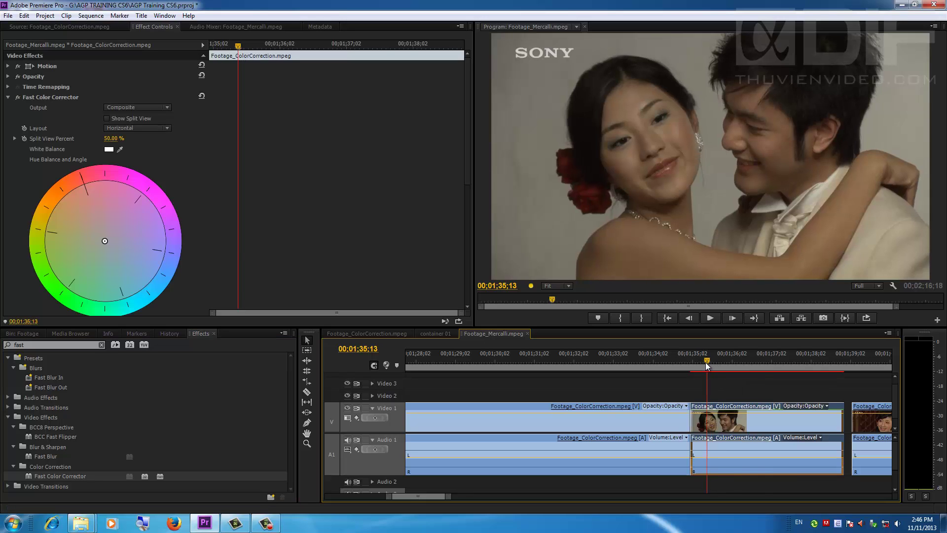
scroll(203, 174, "down", 3)
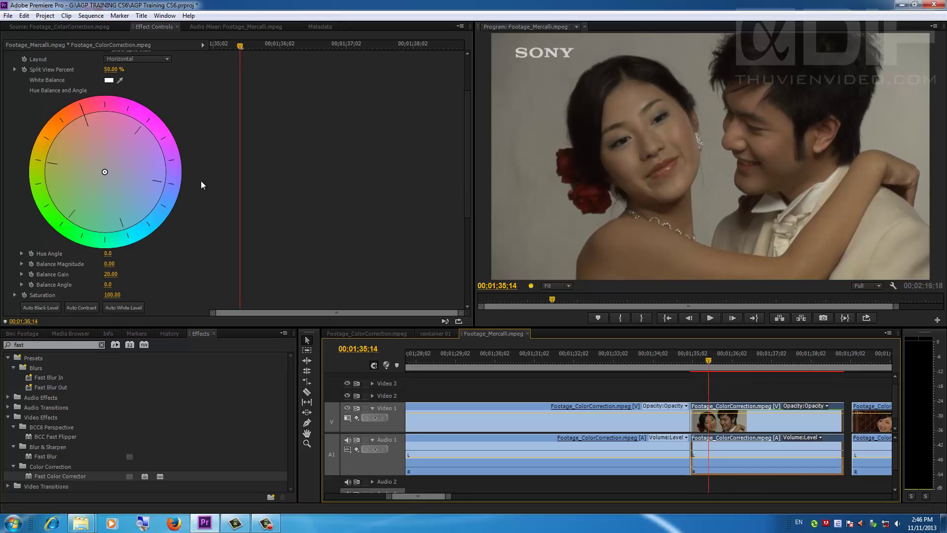
scroll(178, 214, "down", 3)
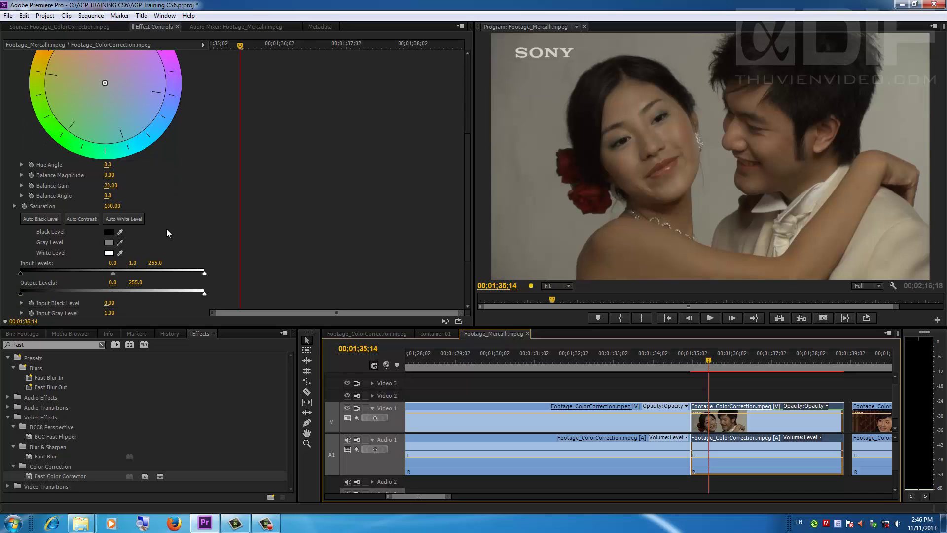
scroll(166, 230, "down", 1)
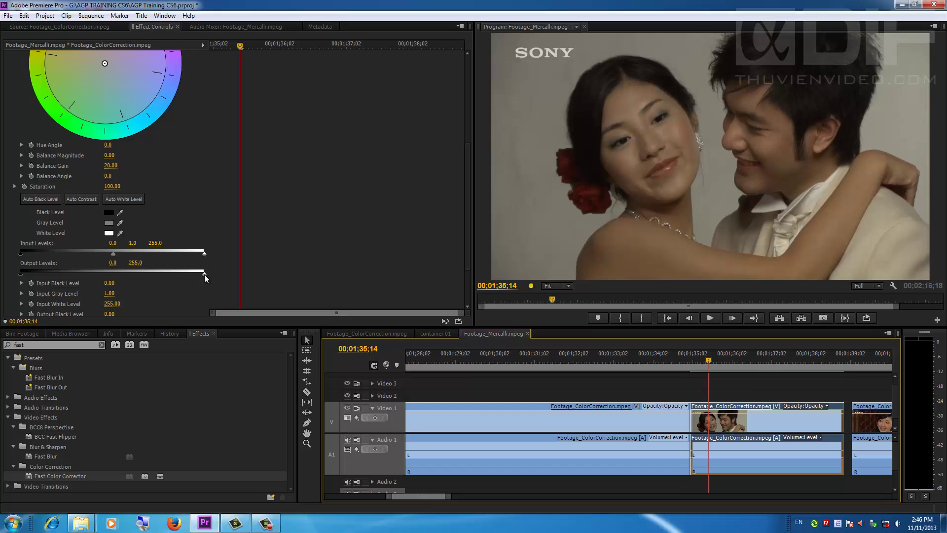
Set Fast Color Corrector input black/gray/white to 11.6, 1.2, 200.3 and Saturation to 144.
mouse_move(205, 274)
left_mouse_down()
mouse_move(176, 280)
mouse_move(158, 255)
mouse_move(178, 253)
mouse_move(164, 253)
left_mouse_up()
key("ctrl+z")
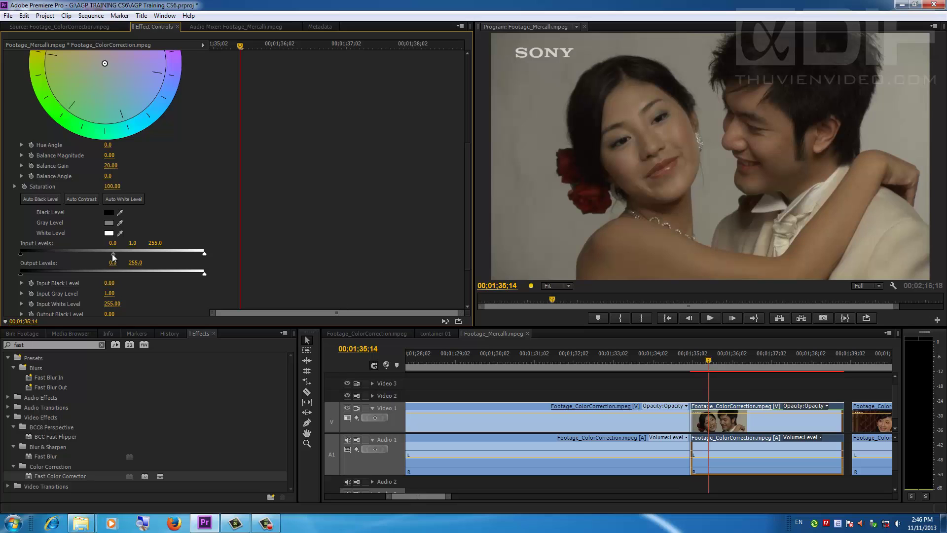
mouse_move(113, 254)
left_mouse_down()
mouse_move(90, 253)
mouse_move(128, 255)
mouse_move(117, 254)
left_mouse_up()
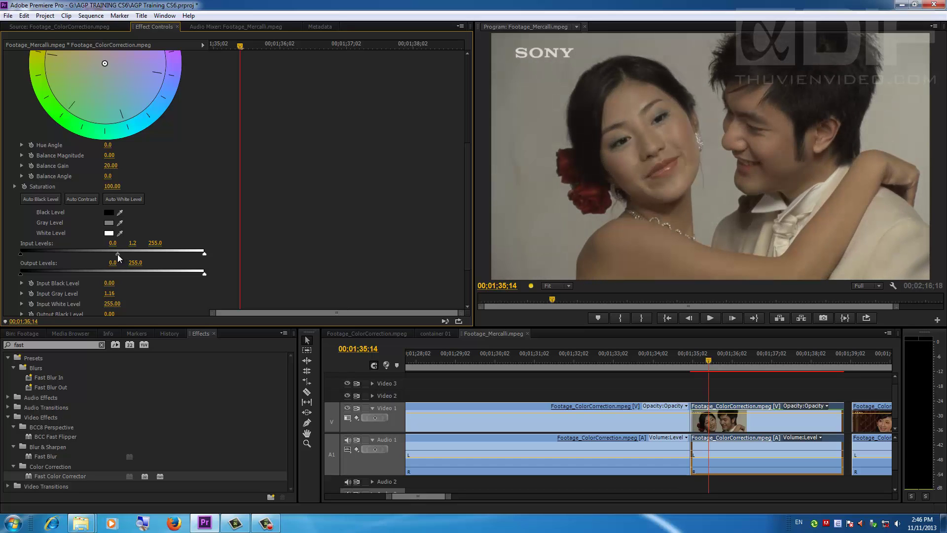
left_click_drag(118, 253, 118, 254)
left_click_drag(204, 253, 165, 253)
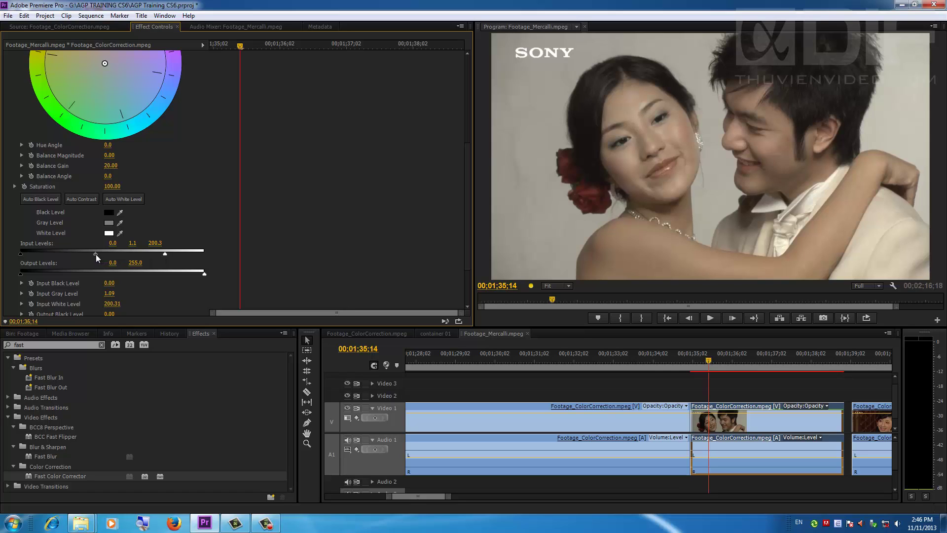
left_click_drag(95, 254, 97, 253)
left_click_drag(20, 253, 30, 254)
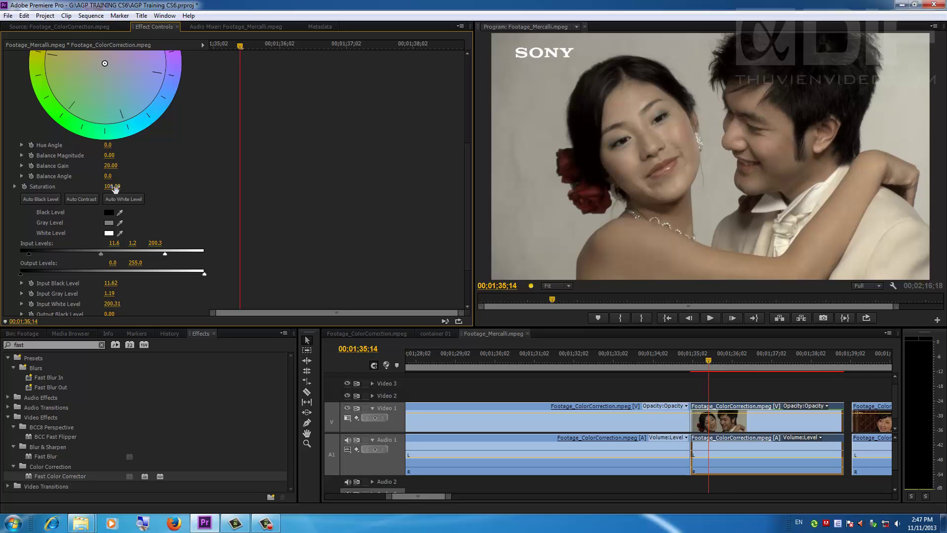
left_click_drag(114, 189, 134, 189)
scroll(168, 188, "up", 5)
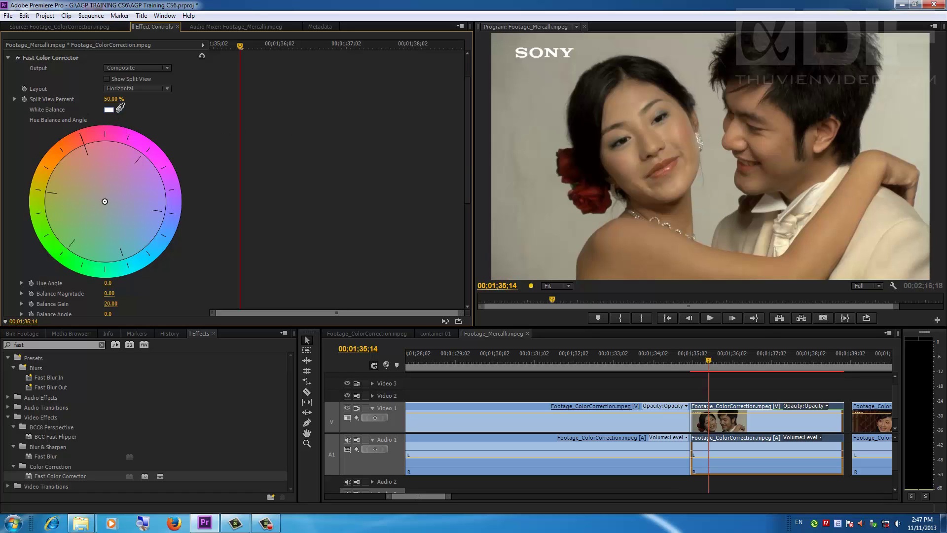
Set white balance from a neutral grey in the Program monitor (magnitude 9.49) and preview playback.
left_click_drag(120, 108, 856, 195)
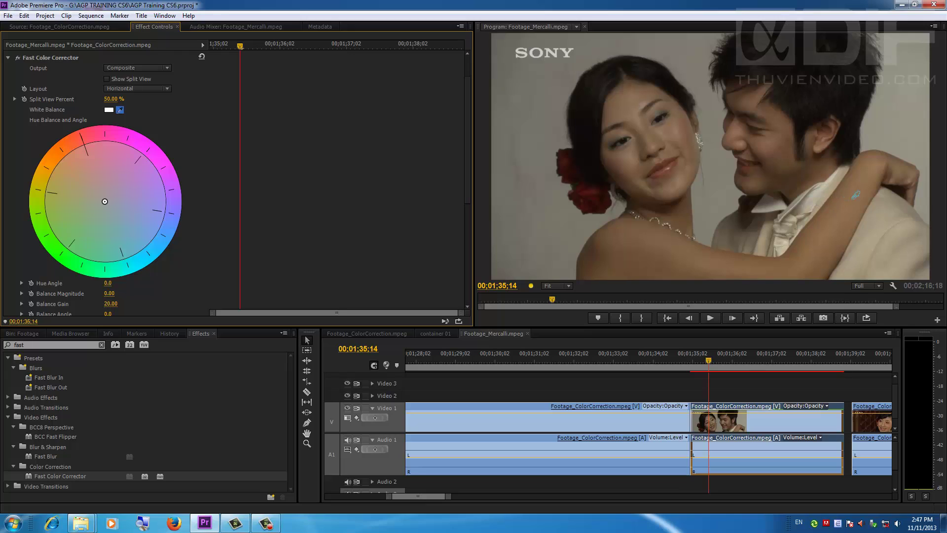
left_click_drag(856, 195, 787, 203)
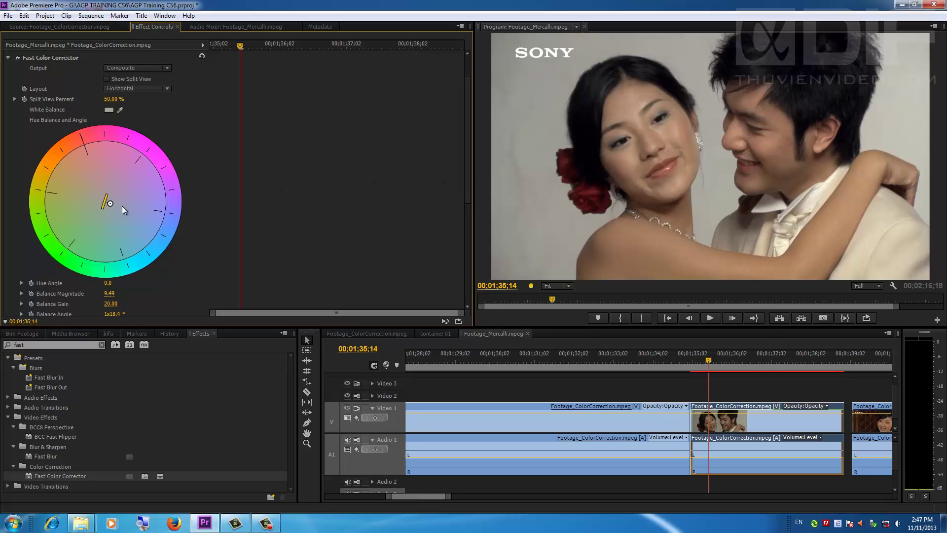
scroll(161, 253, "down", 3)
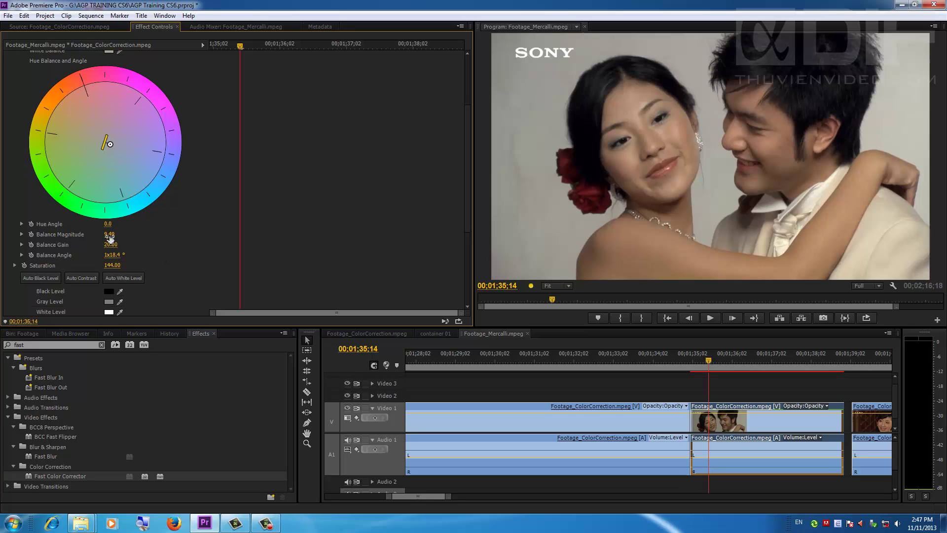
key("space")
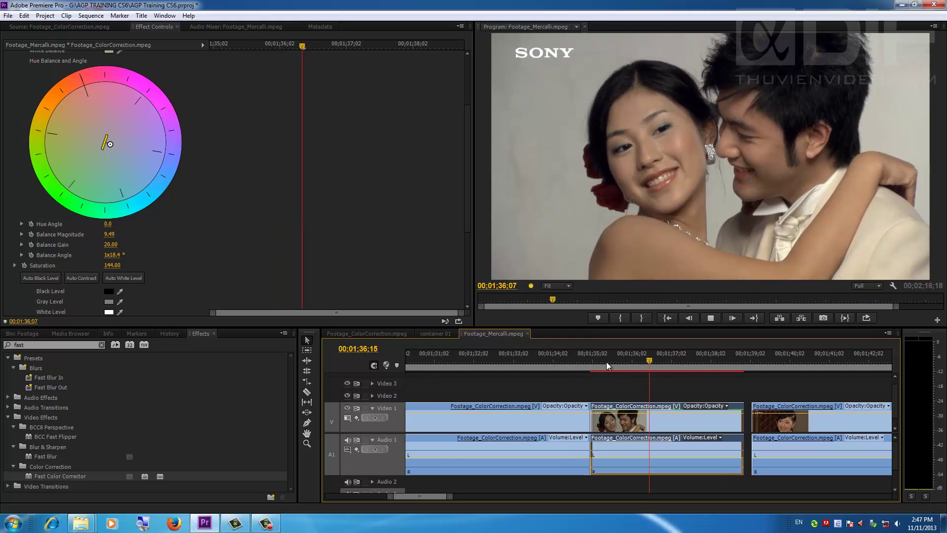
key("space")
left_click_drag(658, 364, 675, 366)
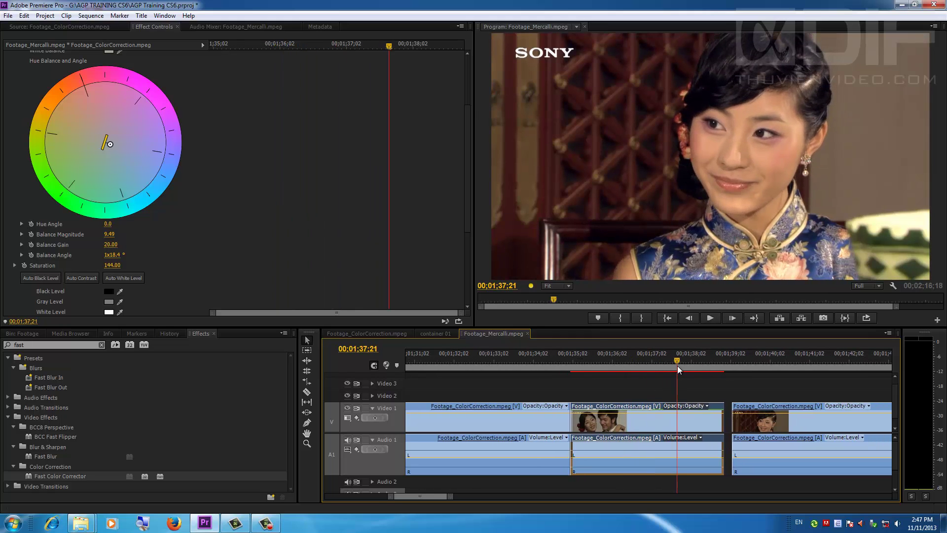
scroll(27, 119, "up", 3)
scroll(28, 119, "up", 2)
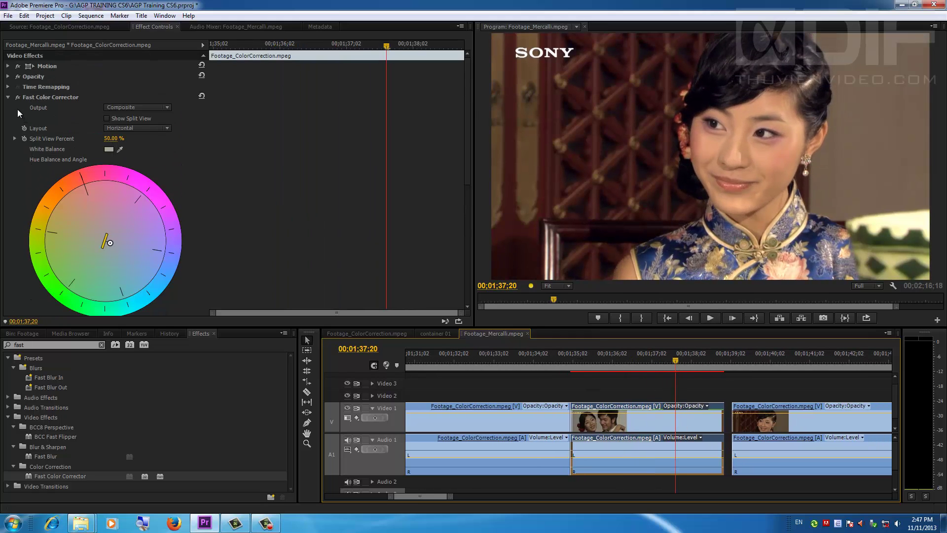
left_click(17, 97)
left_click(18, 97)
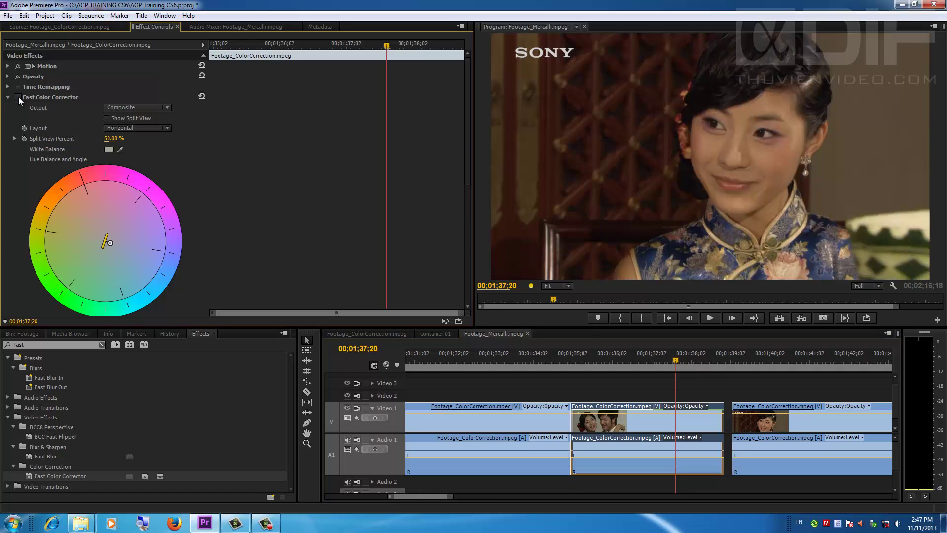